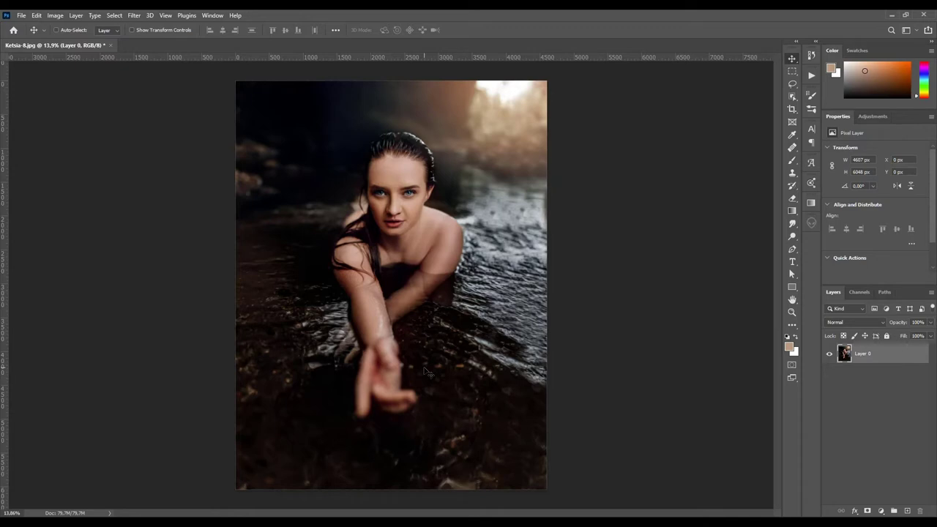
# Step: In Adobe Color, preview monochromatic, complementary and triad palettes, then go to Extract Theme
pyautogui.click(108, 476)
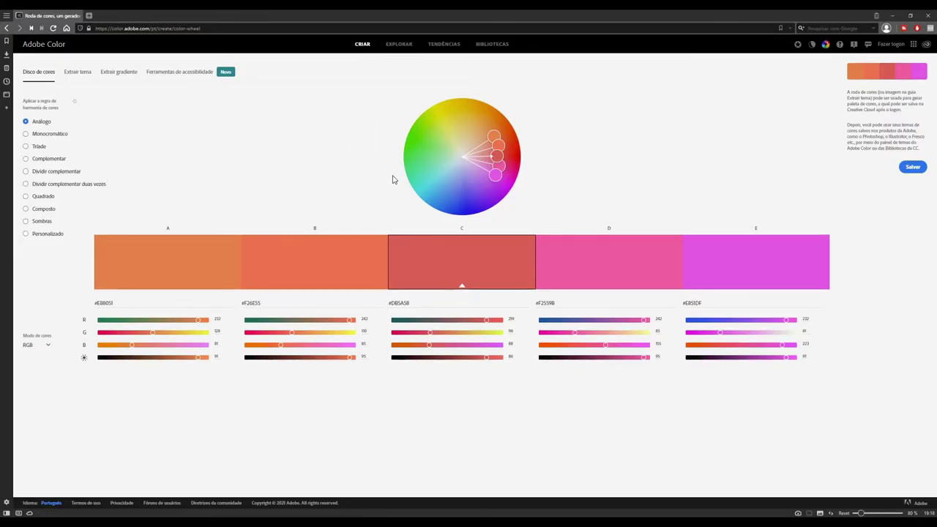
pyautogui.click(53, 136)
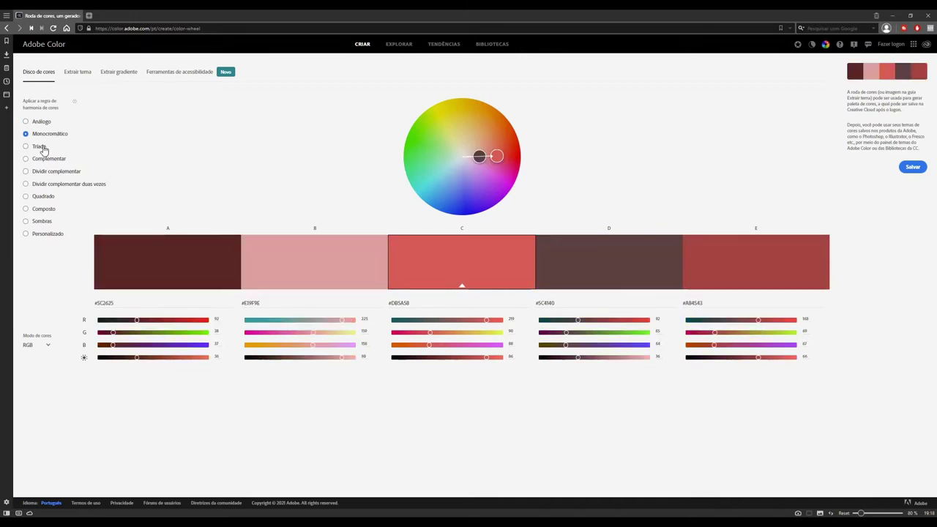
pyautogui.click(41, 147)
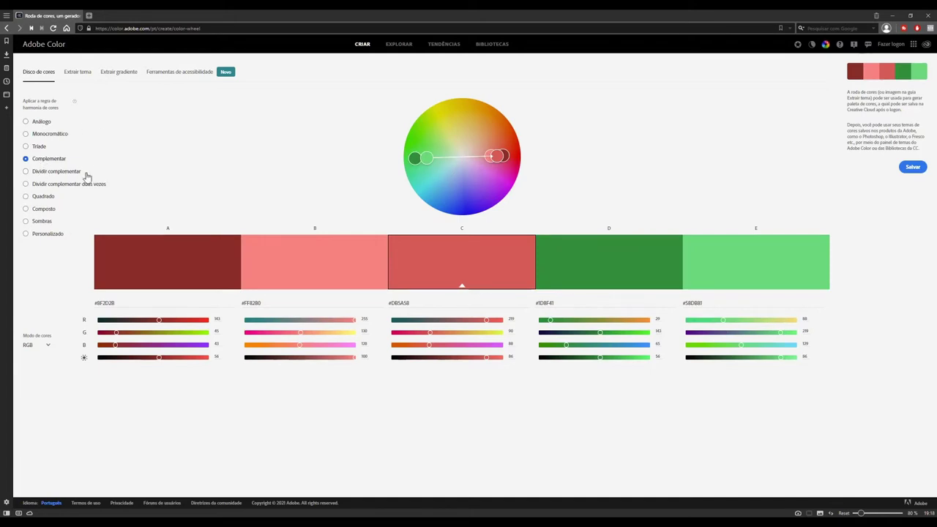
pyautogui.click(40, 148)
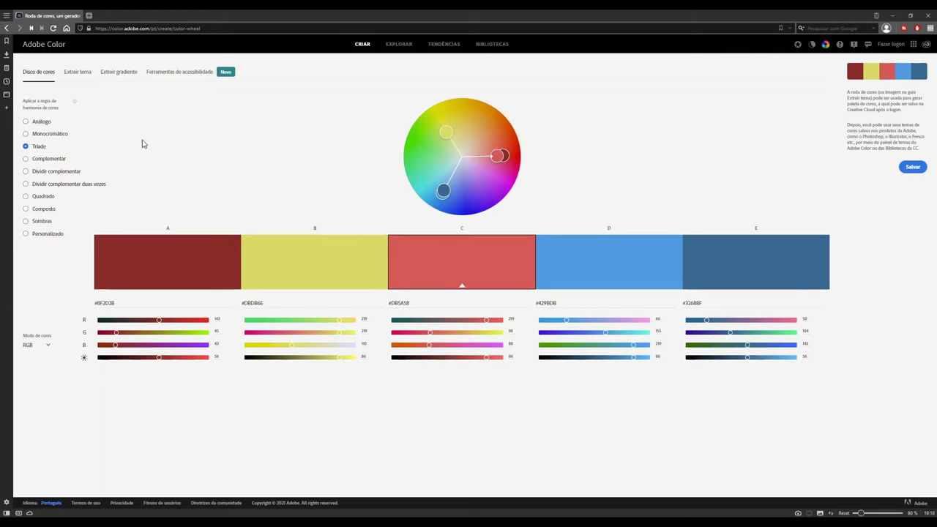
pyautogui.click(77, 72)
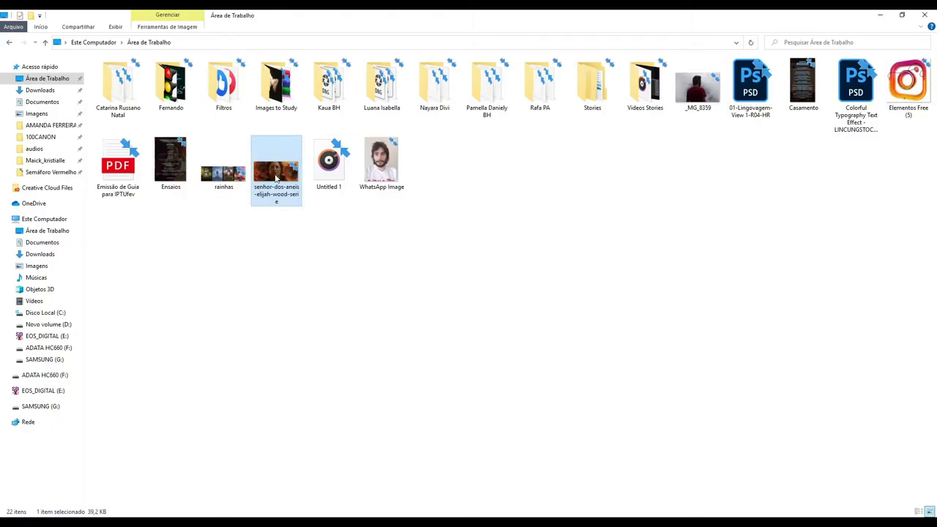
# Step: Extract a five-colour theme from the fiery film still and snip it into the Photoshop portrait
pyautogui.moveTo(276, 172); pyautogui.dragTo(429, 210)
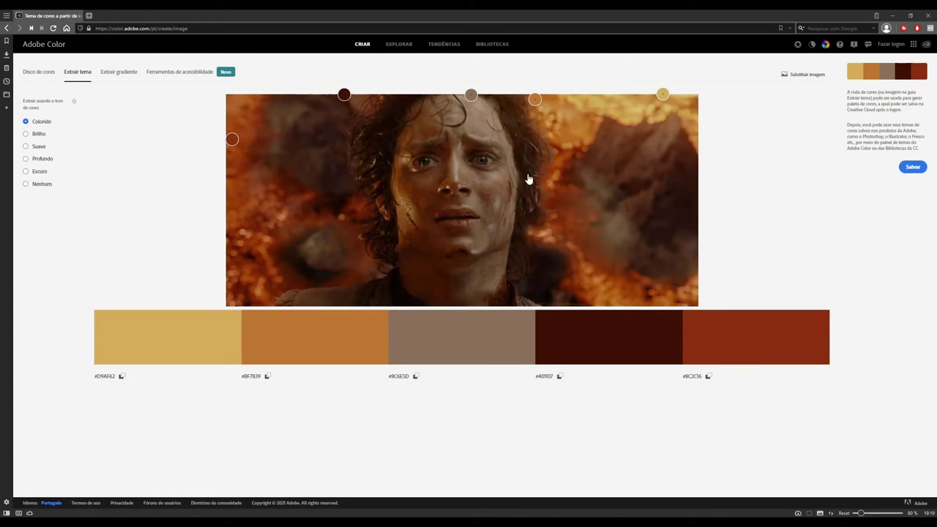
pyautogui.press('super')
pyautogui.press('Return')
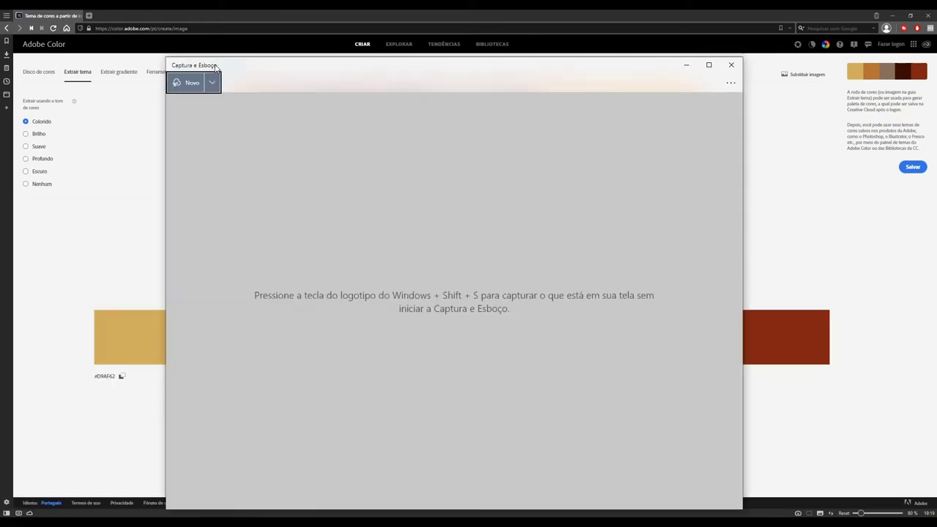
pyautogui.click(189, 83)
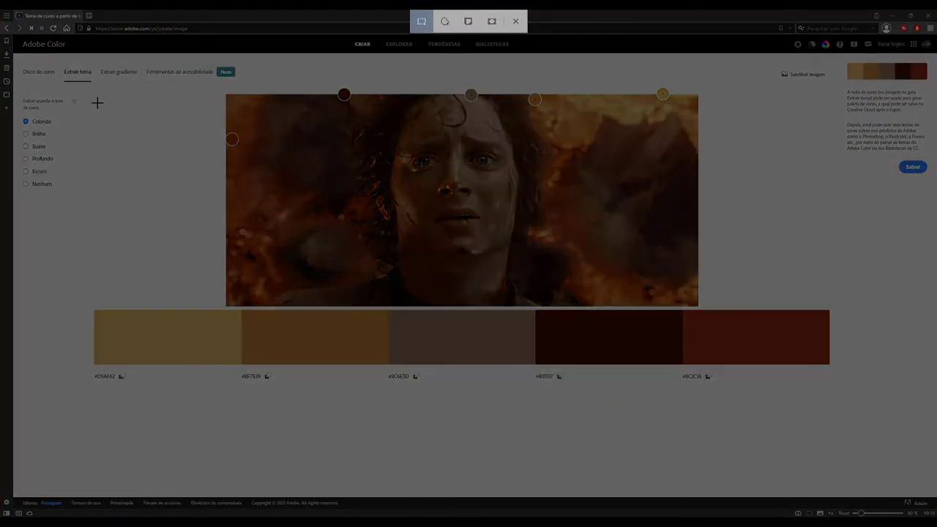
pyautogui.moveTo(79, 86); pyautogui.dragTo(841, 415)
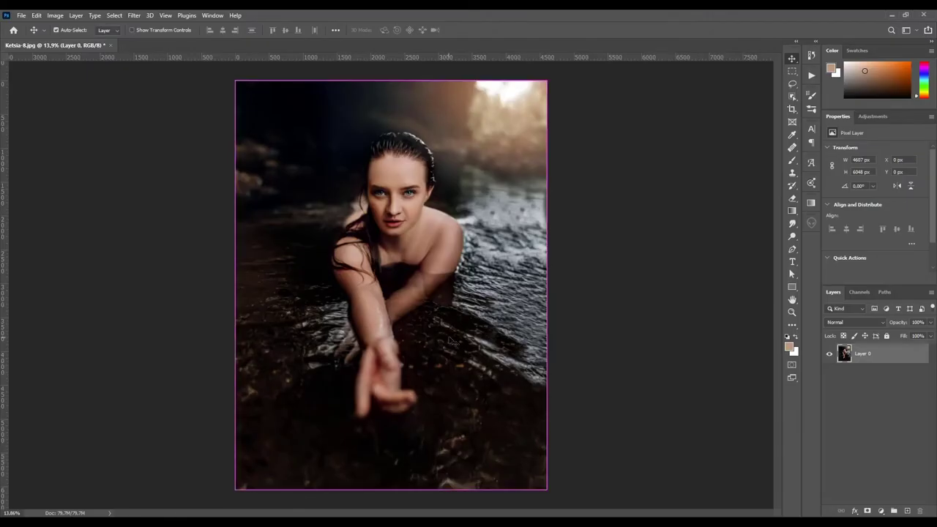
pyautogui.hotkey('ctrl', 'v')
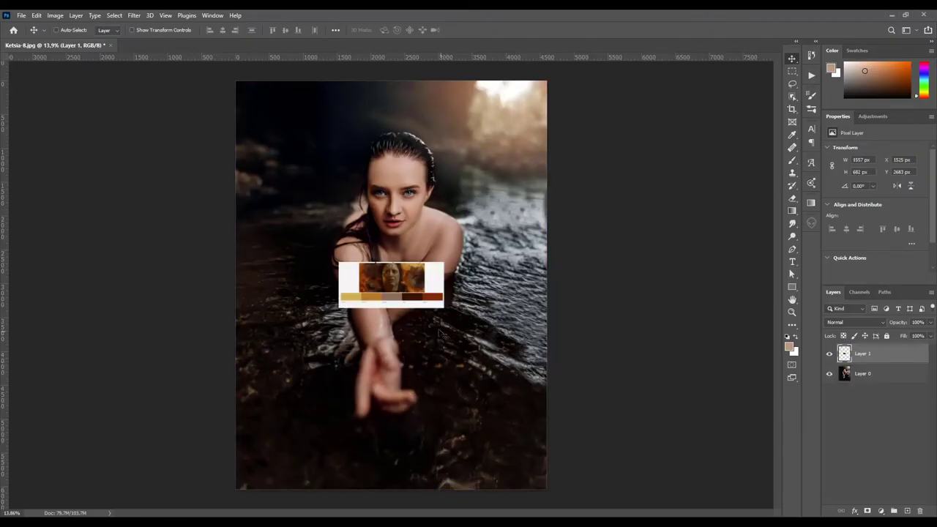
# Step: Scale the pasted palette to about 182% and place it along the portrait's bottom
pyautogui.hotkey('ctrl', 't')
pyautogui.moveTo(443, 308); pyautogui.dragTo(487, 326)
pyautogui.moveTo(446, 266)
pyautogui.mouseDown()
pyautogui.moveTo(465, 313)
pyautogui.moveTo(483, 427)
pyautogui.mouseUp()
pyautogui.press('Return')
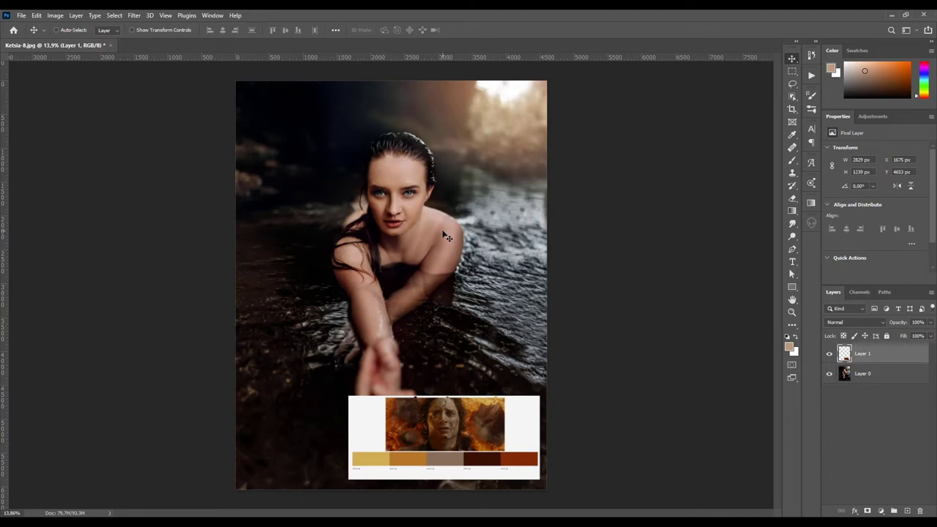
# Step: Hide the palette layer and make the photo Layer 0 active
pyautogui.click(829, 354)
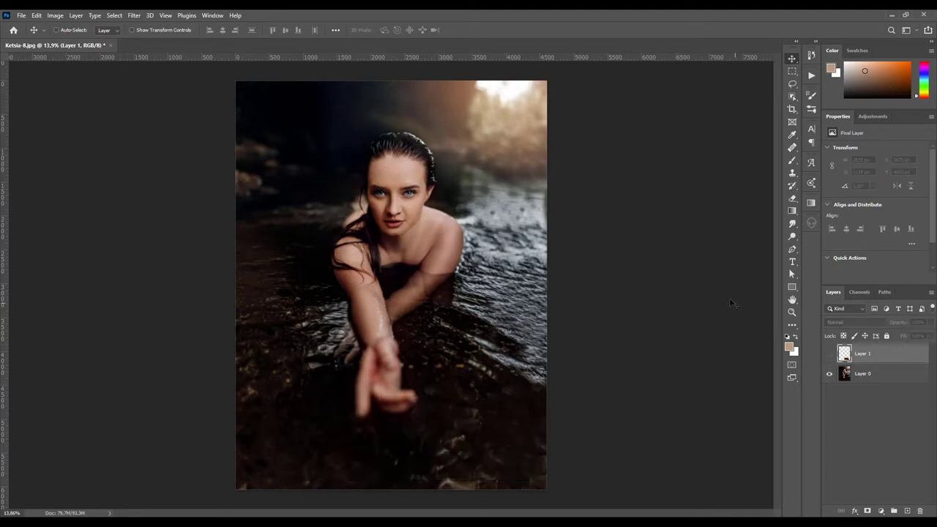
pyautogui.click(830, 354)
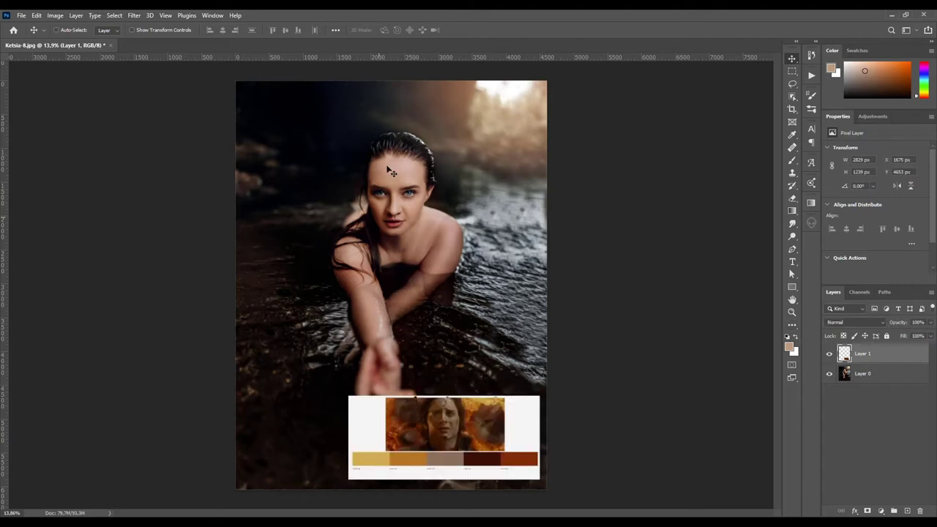
pyautogui.click(829, 354)
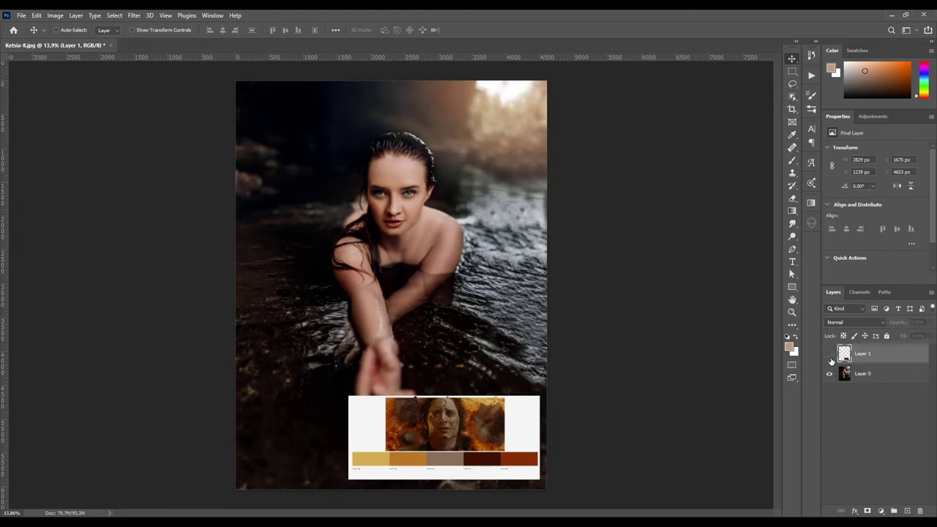
pyautogui.click(888, 380)
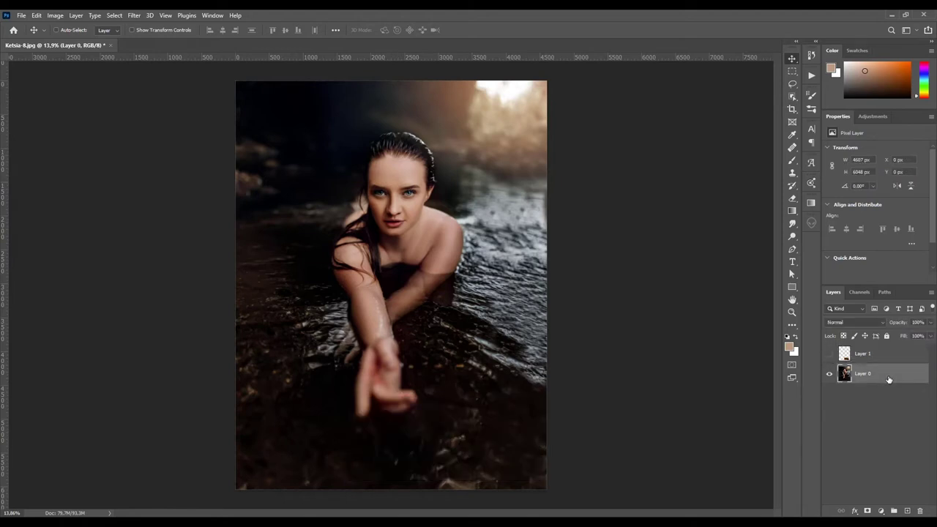
pyautogui.click(115, 15)
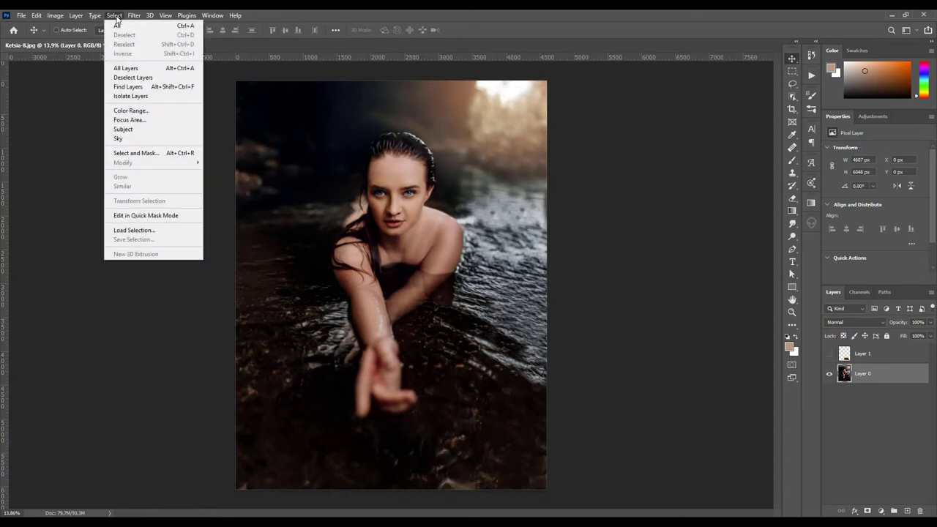
# Step: Make a Color Range selection of Skin Tones with Fuzziness 35
pyautogui.click(169, 112)
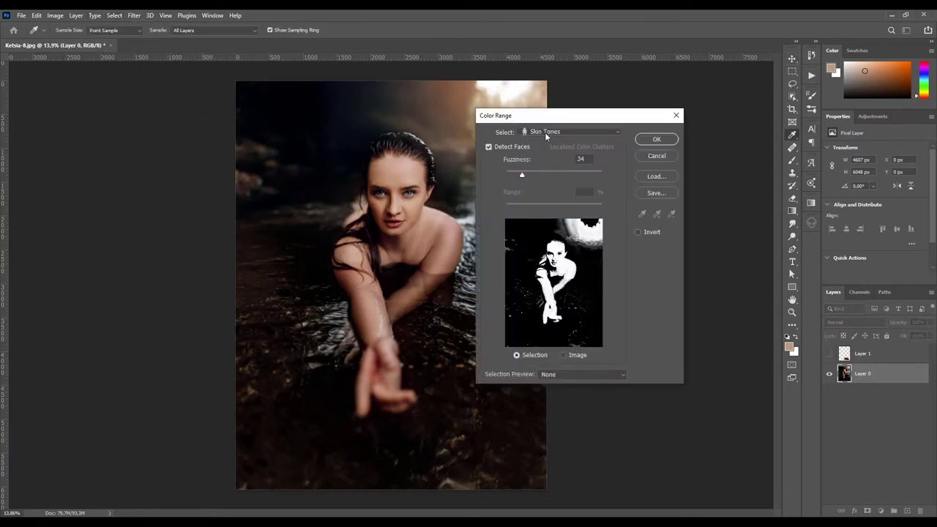
pyautogui.click(545, 133)
pyautogui.click(548, 261)
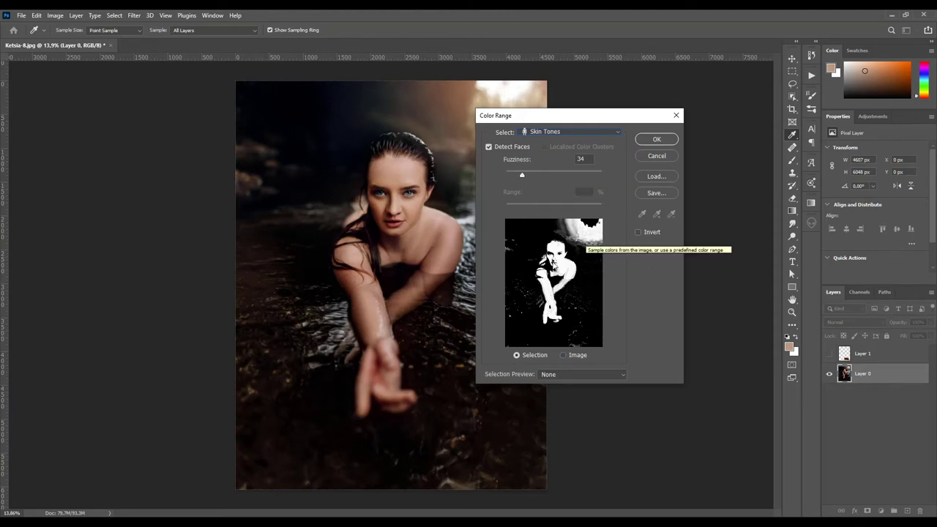
pyautogui.moveTo(522, 175); pyautogui.dragTo(536, 176)
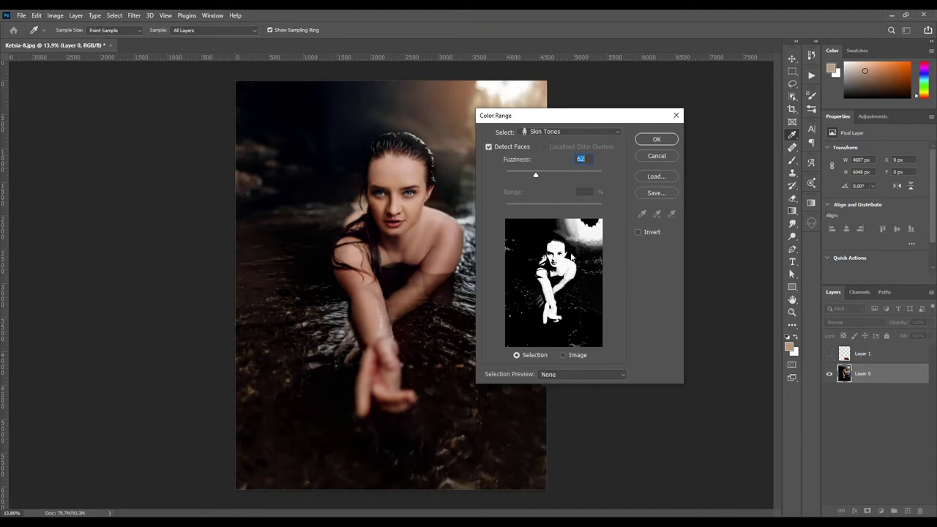
pyautogui.click(516, 176)
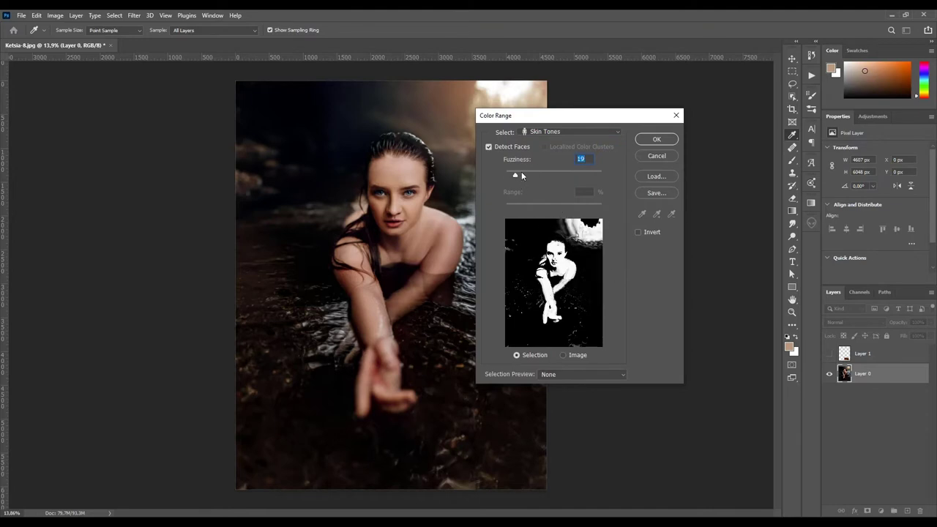
pyautogui.click(522, 176)
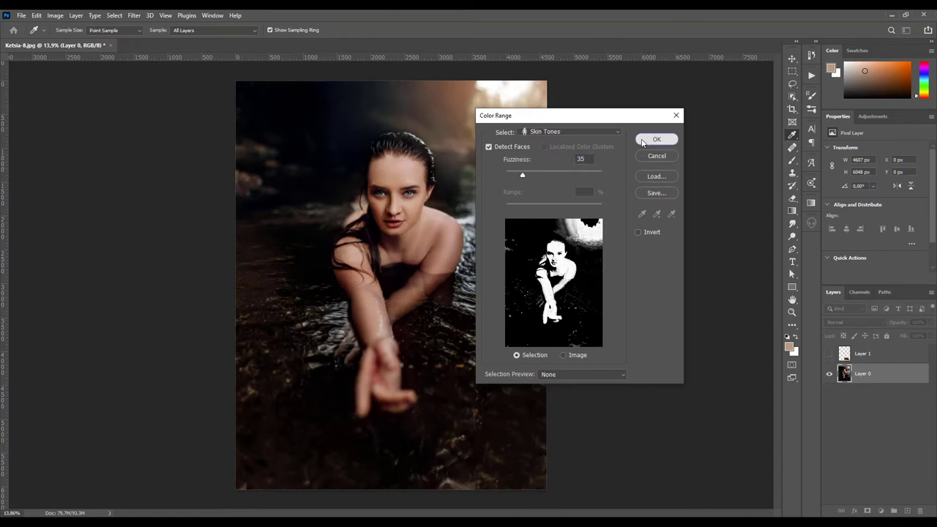
pyautogui.click(642, 139)
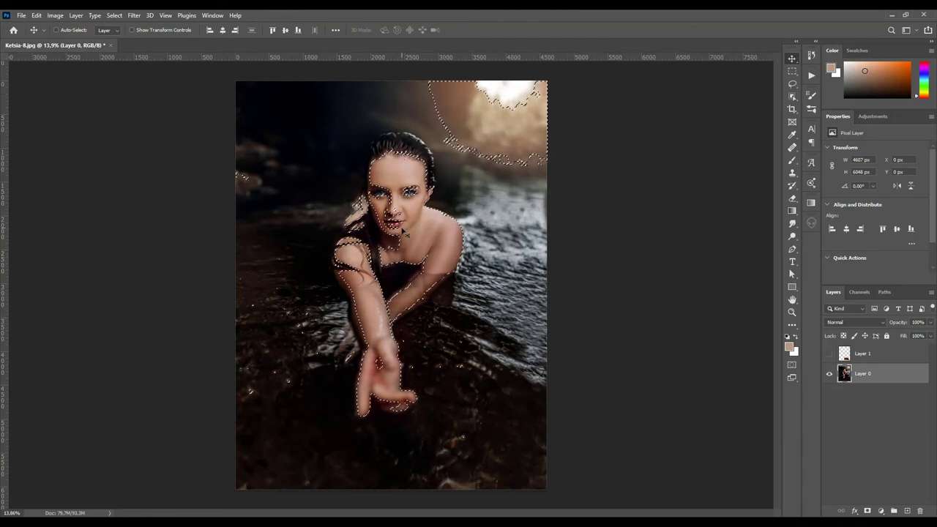
pyautogui.click(881, 511)
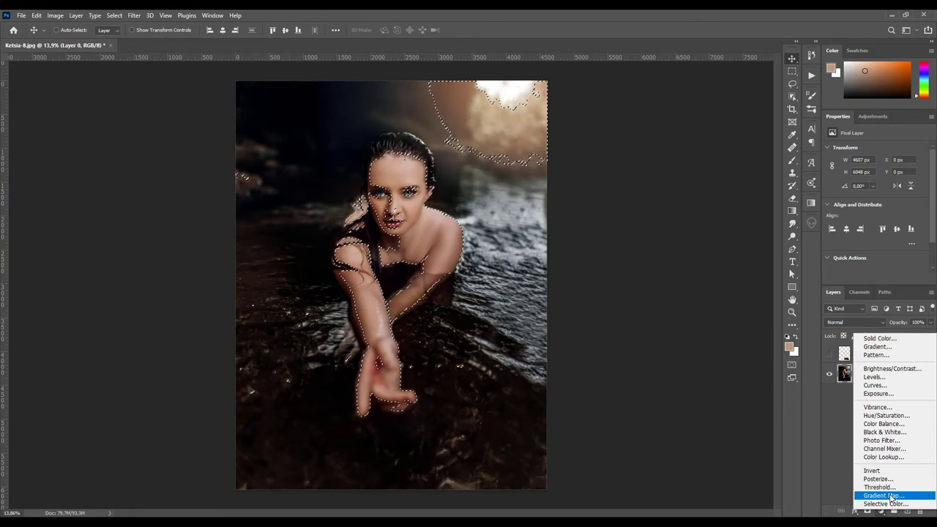
# Step: Add a Gradient Map adjustment masked to the skin selection and display its mask
pyautogui.click(890, 496)
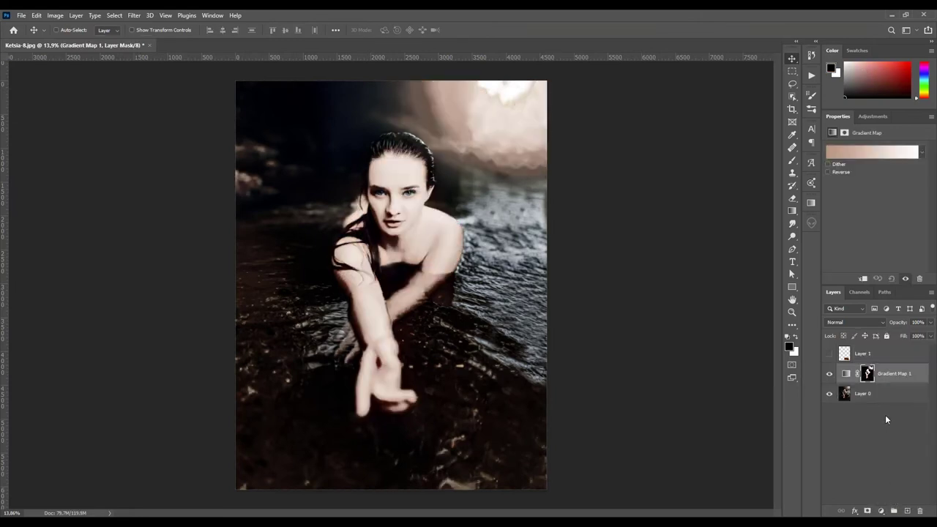
pyautogui.keyDown('alt'); pyautogui.click(869, 374); pyautogui.keyUp('alt')
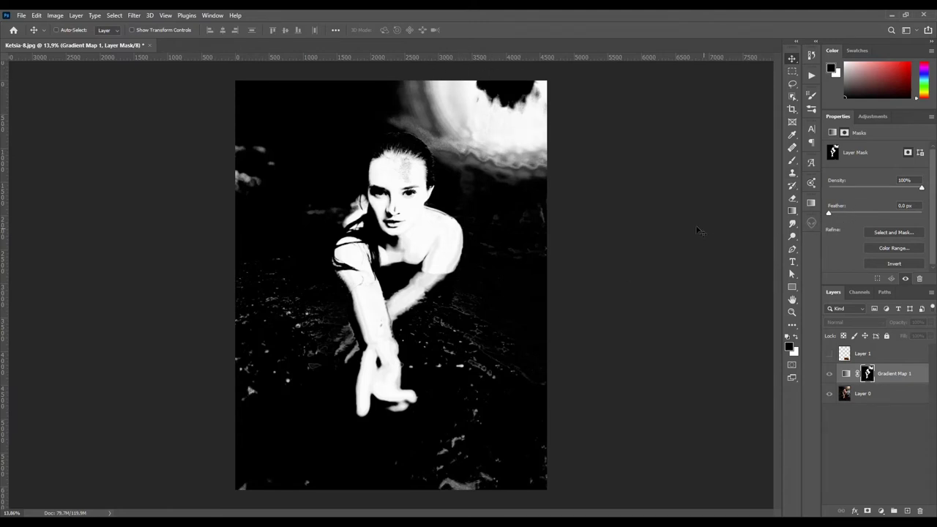
# Step: Brush black over the stray grey specks and streaks around the woman in the mask
pyautogui.click(792, 160)
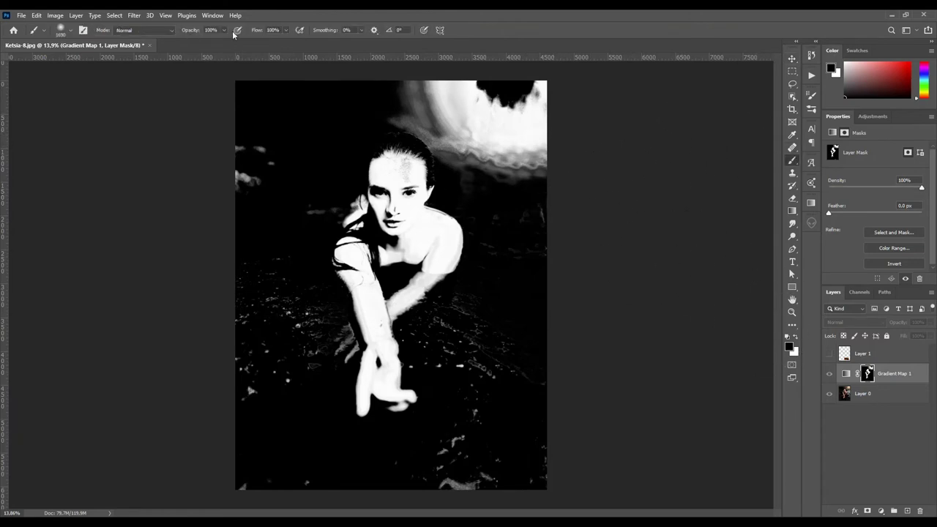
pyautogui.moveTo(586, 115)
pyautogui.mouseDown()
pyautogui.moveTo(404, 70)
pyautogui.moveTo(552, 151)
pyautogui.moveTo(486, 105)
pyautogui.moveTo(542, 217)
pyautogui.mouseUp()
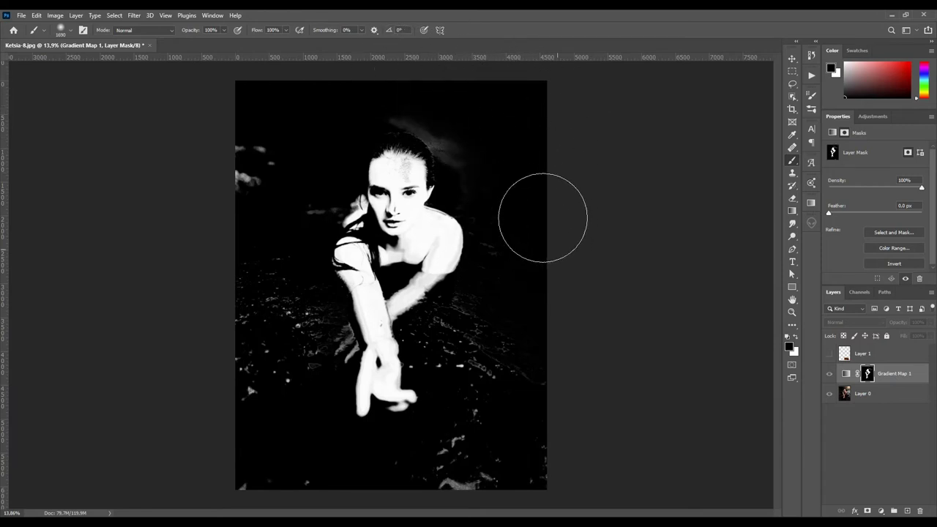
pyautogui.moveTo(493, 416)
pyautogui.mouseDown()
pyautogui.moveTo(523, 491)
pyautogui.moveTo(477, 477)
pyautogui.mouseUp()
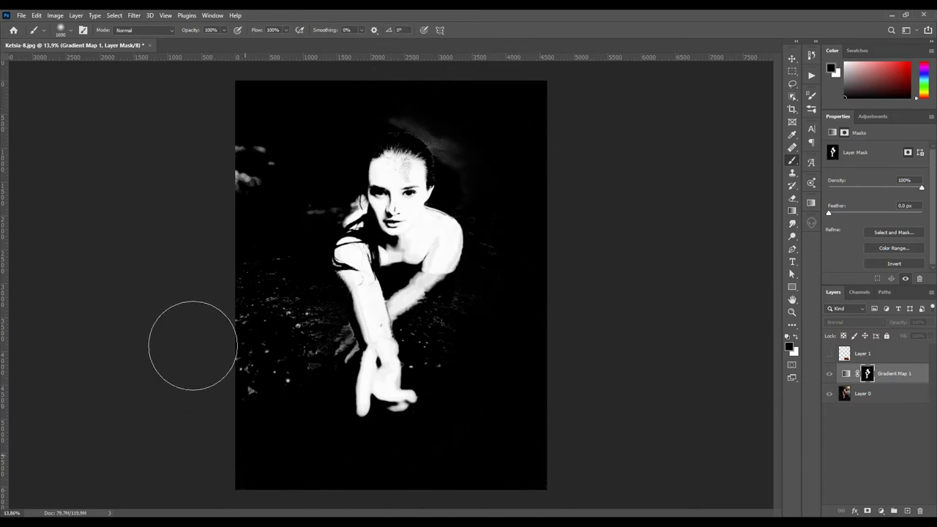
pyautogui.moveTo(244, 300)
pyautogui.mouseDown()
pyautogui.moveTo(241, 153)
pyautogui.moveTo(280, 130)
pyautogui.mouseUp()
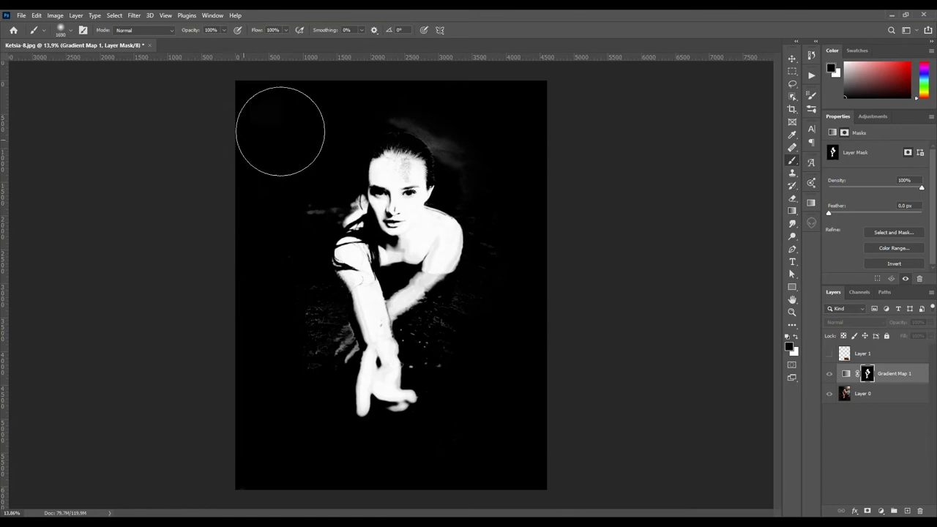
pyautogui.moveTo(383, 111); pyautogui.dragTo(460, 159)
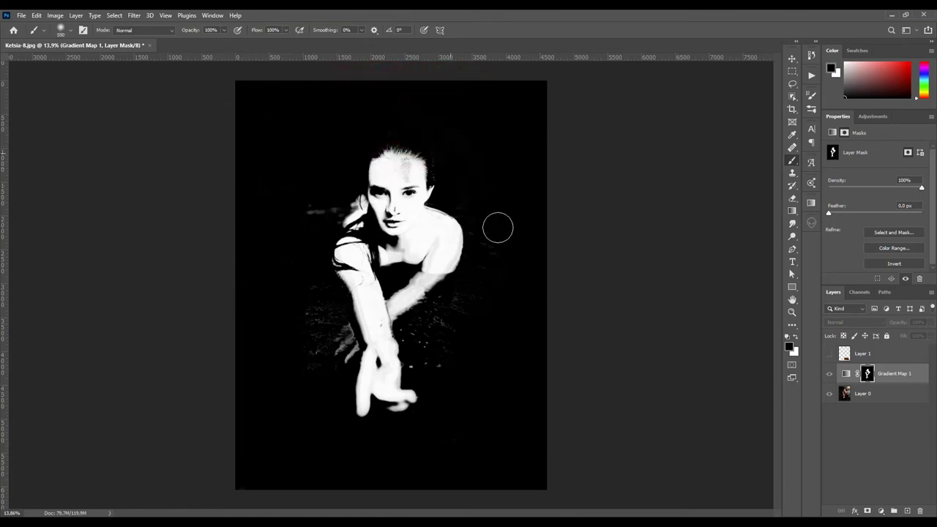
pyautogui.moveTo(501, 263)
pyautogui.mouseDown()
pyautogui.moveTo(427, 335)
pyautogui.moveTo(446, 366)
pyautogui.mouseUp()
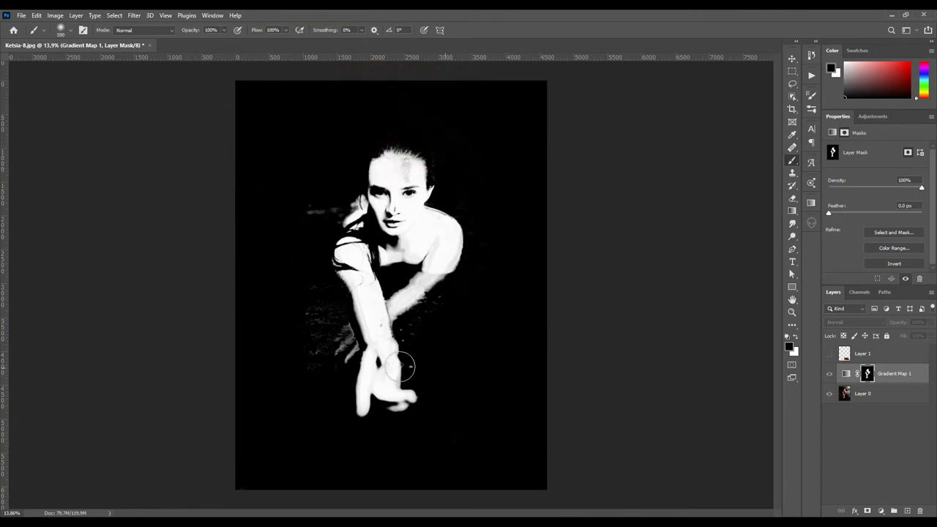
pyautogui.moveTo(293, 215); pyautogui.dragTo(324, 203)
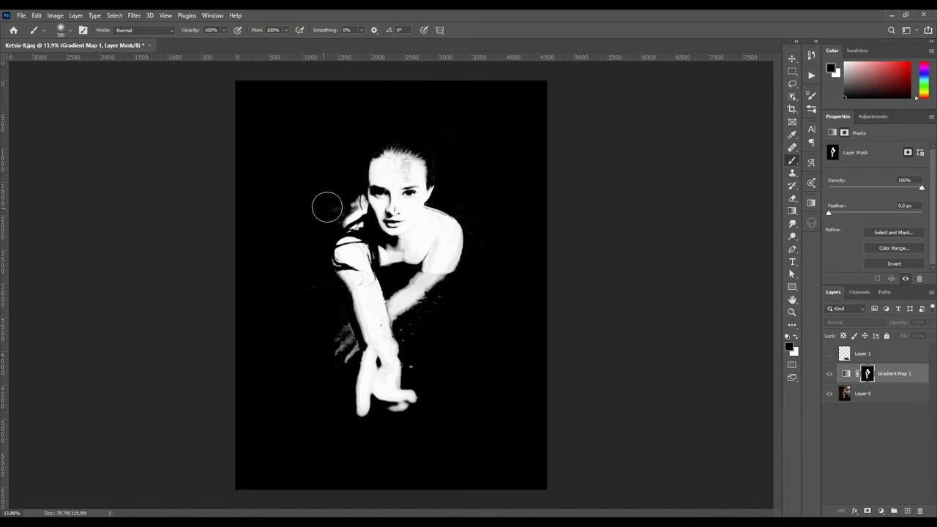
pyautogui.press('v')
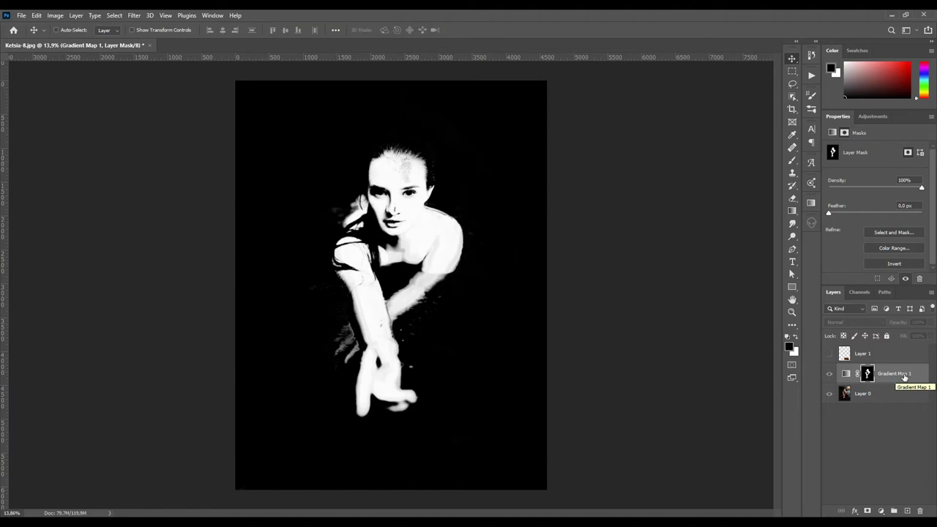
# Step: Invert the Gradient Map mask with Ctrl+I and return to the toned image view
pyautogui.press('ctrl')
pyautogui.hotkey('ctrl', 'i')
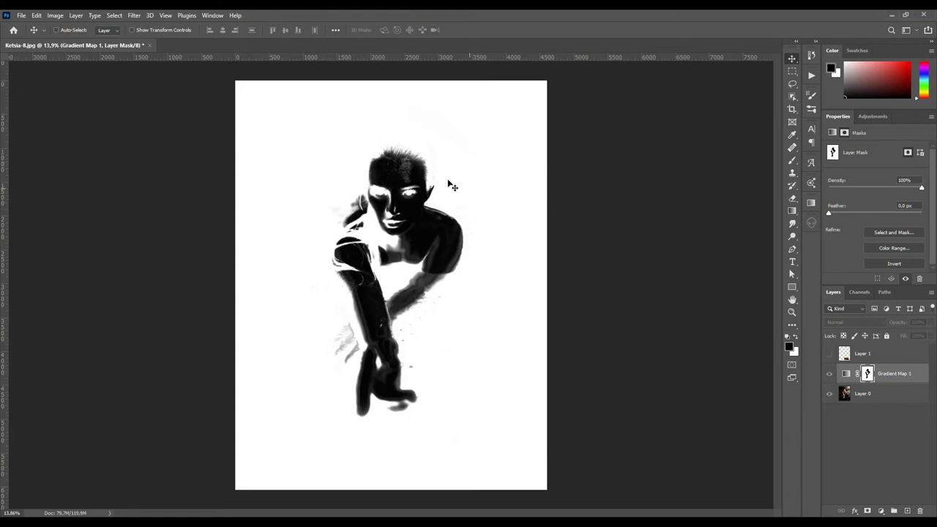
pyautogui.click(847, 374)
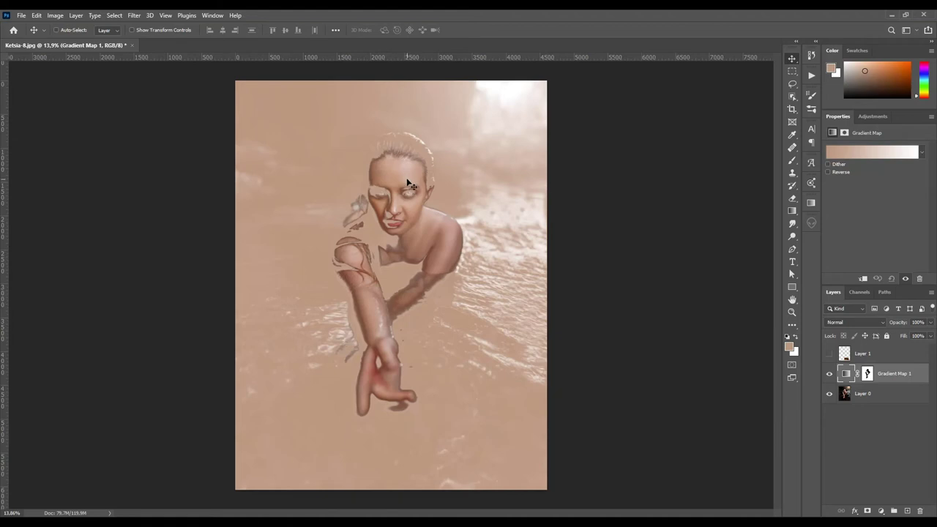
# Step: Show the palette Layer 1 and open Gradient Map 1's gradient in the Gradient Editor
pyautogui.click(850, 354)
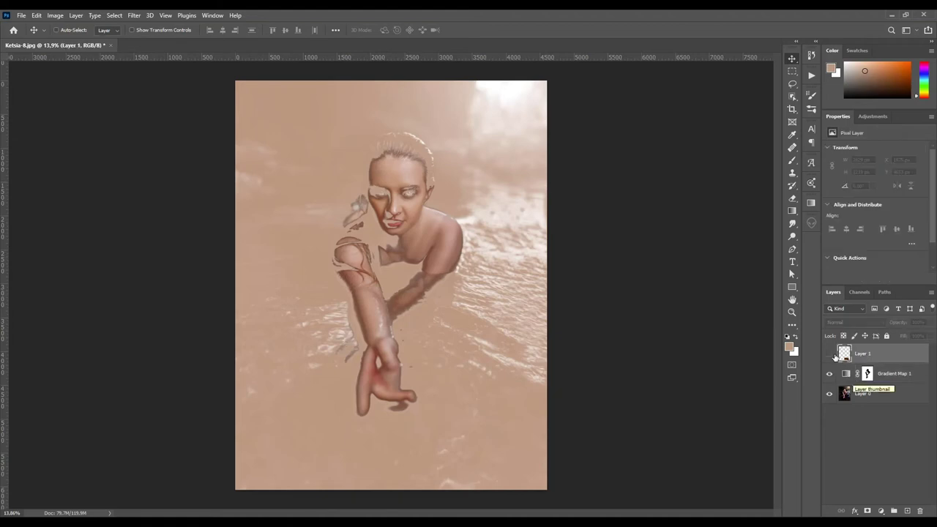
pyautogui.click(829, 353)
pyautogui.click(908, 374)
pyautogui.click(847, 374)
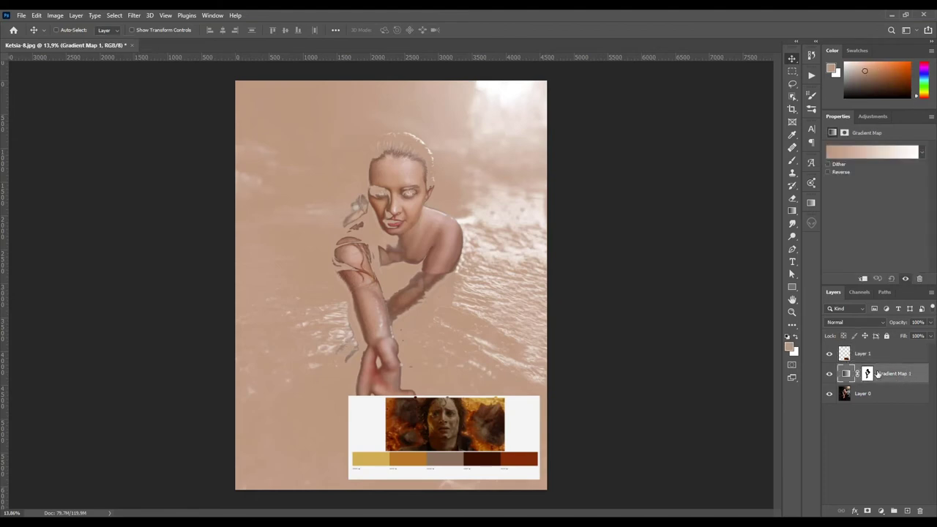
pyautogui.click(861, 154)
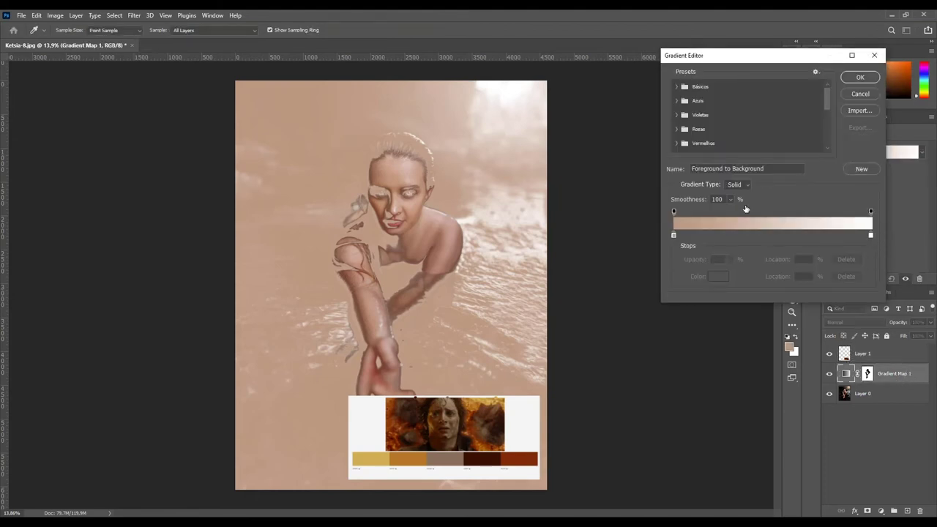
# Step: Set the white end stop to the palette's yellow at Location 84%
pyautogui.doubleClick(871, 235)
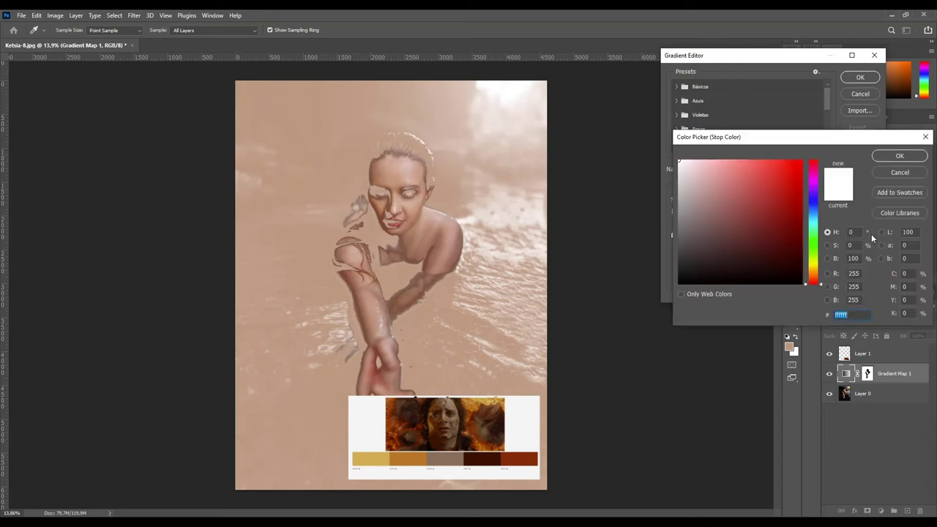
pyautogui.click(369, 459)
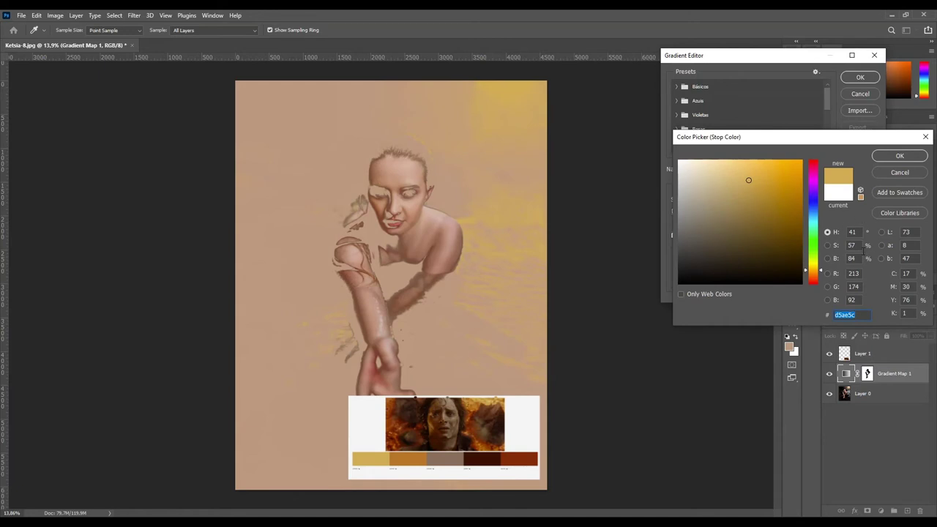
pyautogui.click(852, 257)
pyautogui.click(855, 258)
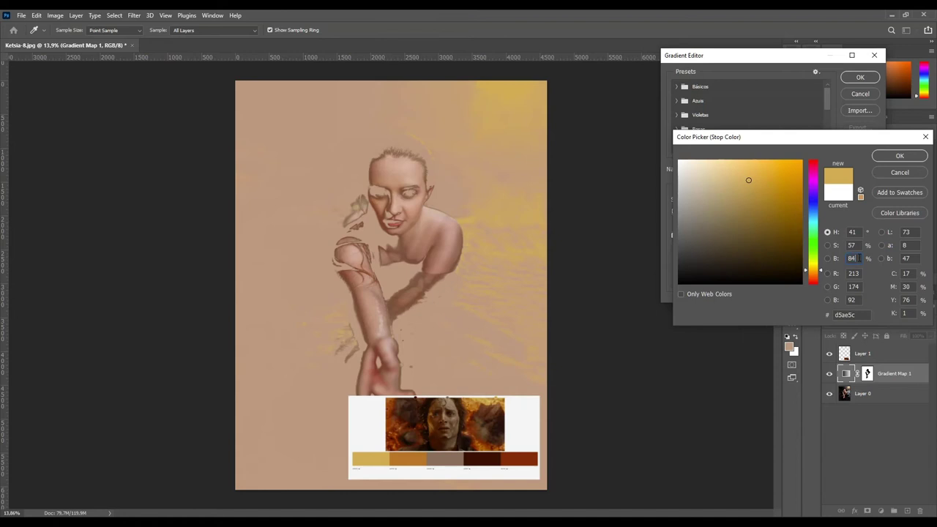
pyautogui.click(899, 155)
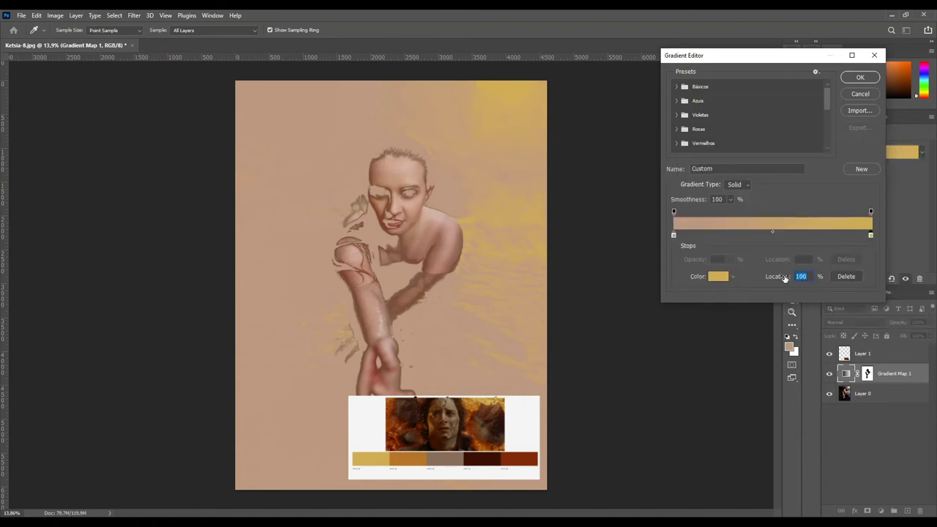
pyautogui.write('84')
# Step: Add a stop sampled from the palette's orange at 73%
pyautogui.doubleClick(795, 235)
pyautogui.click(416, 458)
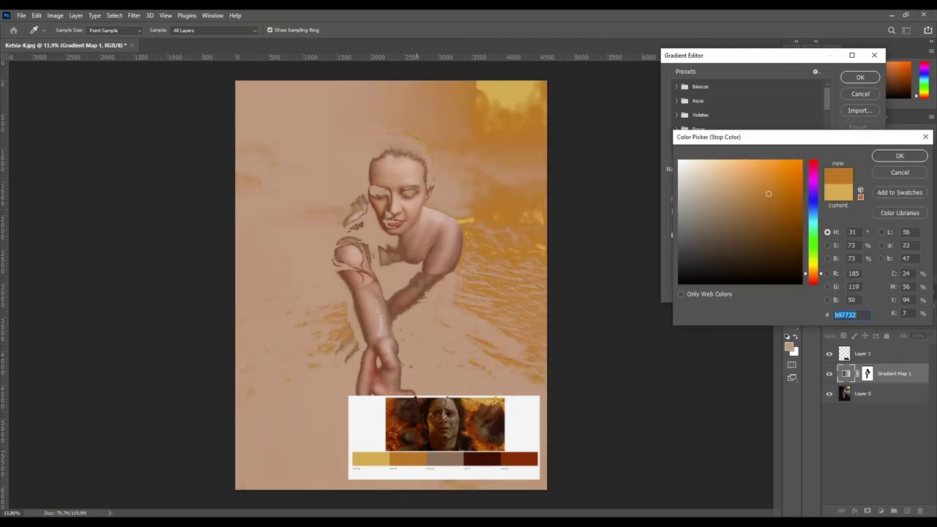
pyautogui.click(897, 158)
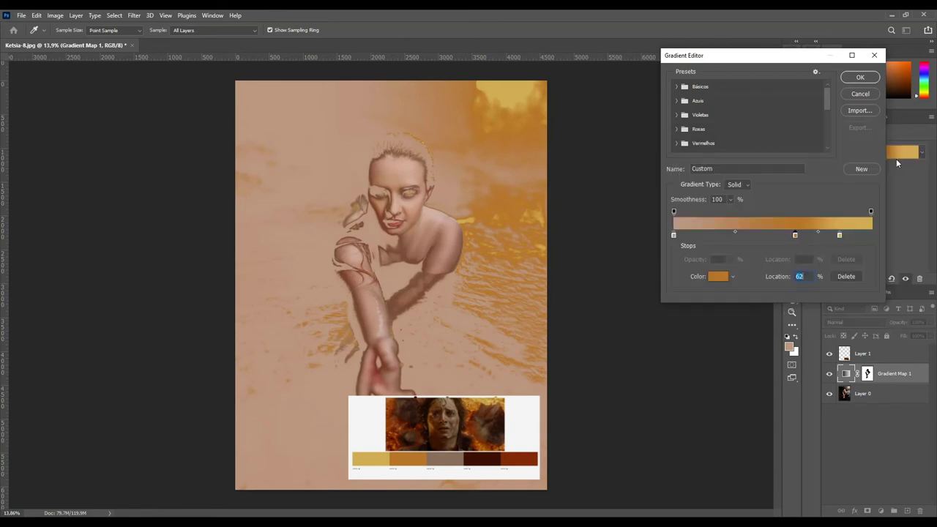
# Step: Add a stop sampled from the palette's grey at 54%
pyautogui.click(781, 235)
pyautogui.doubleClick(780, 235)
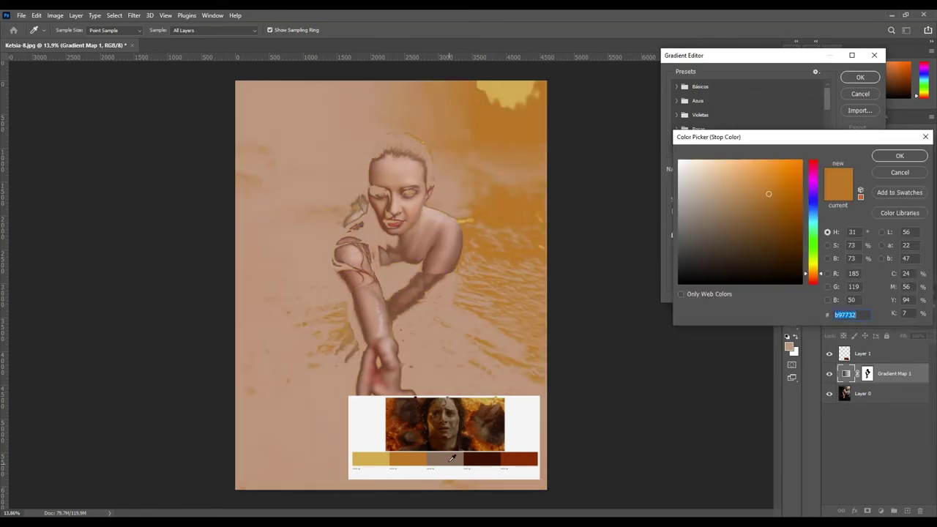
pyautogui.click(454, 460)
pyautogui.click(900, 155)
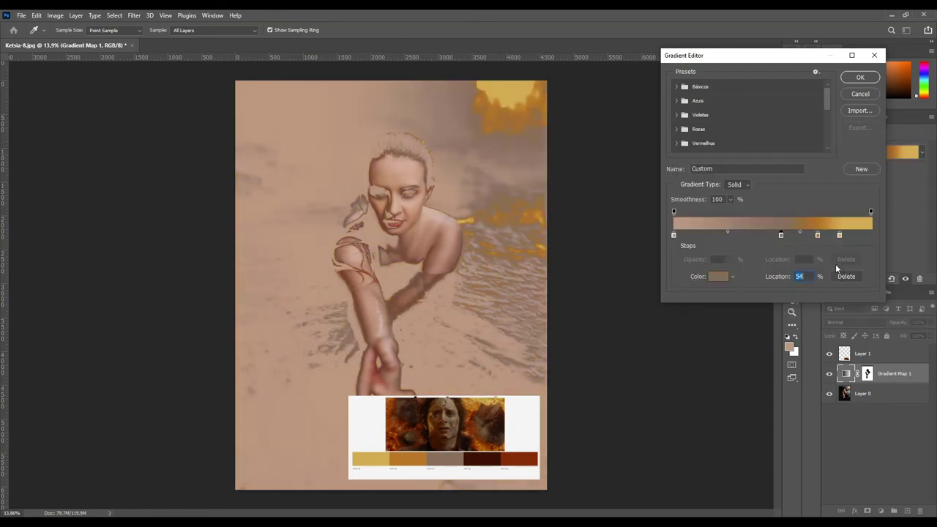
# Step: Add a stop sampled from the palette's dark red and nudge it right
pyautogui.click(734, 236)
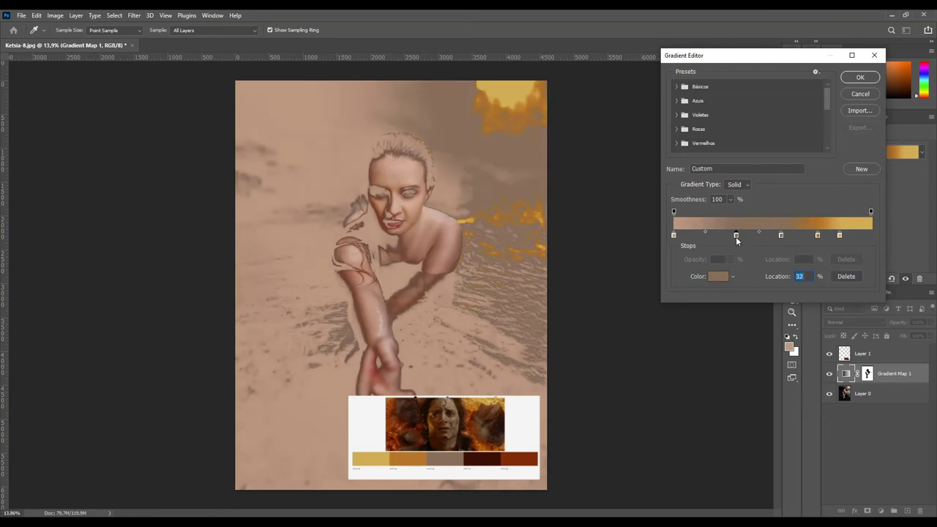
pyautogui.doubleClick(734, 235)
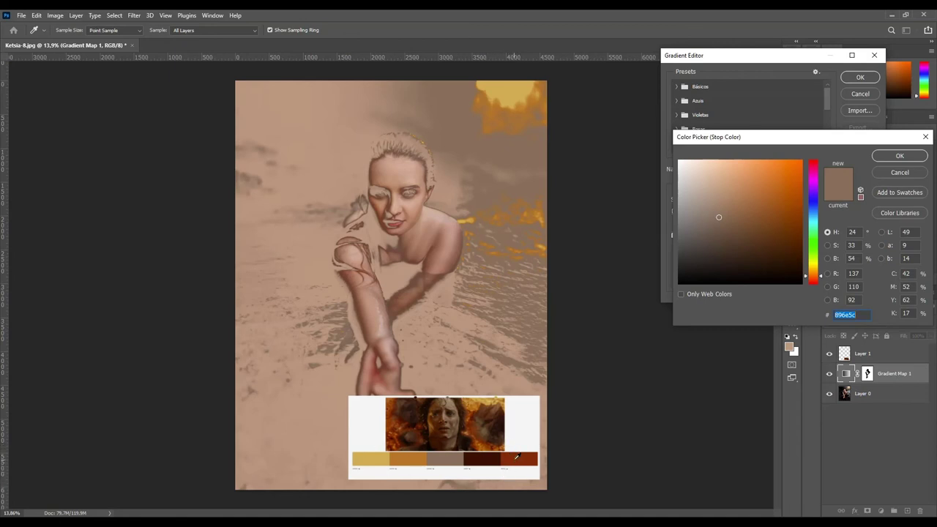
pyautogui.click(516, 459)
pyautogui.click(892, 155)
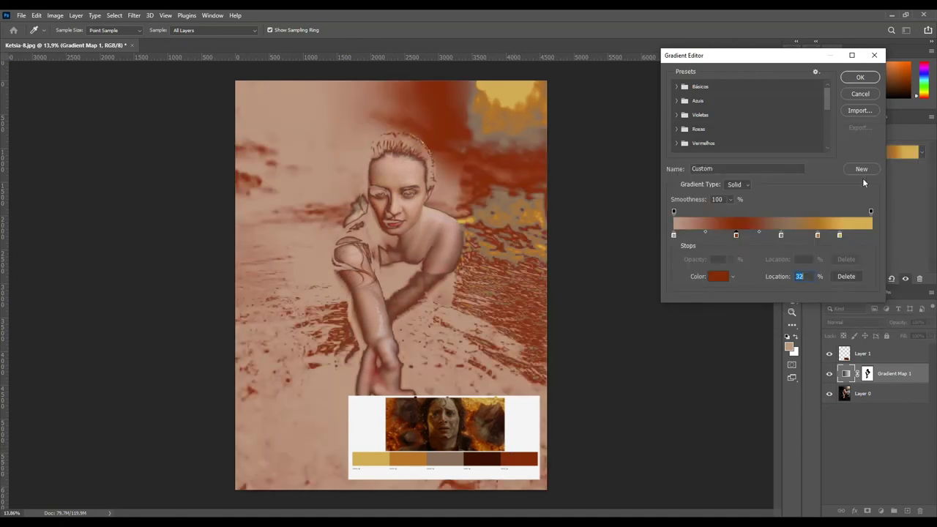
pyautogui.moveTo(737, 235)
pyautogui.mouseDown()
pyautogui.moveTo(767, 235)
pyautogui.moveTo(745, 235)
pyautogui.mouseUp()
# Step: Make the leftmost stop a deep dark red at Location 24%, then apply the gradient
pyautogui.doubleClick(675, 236)
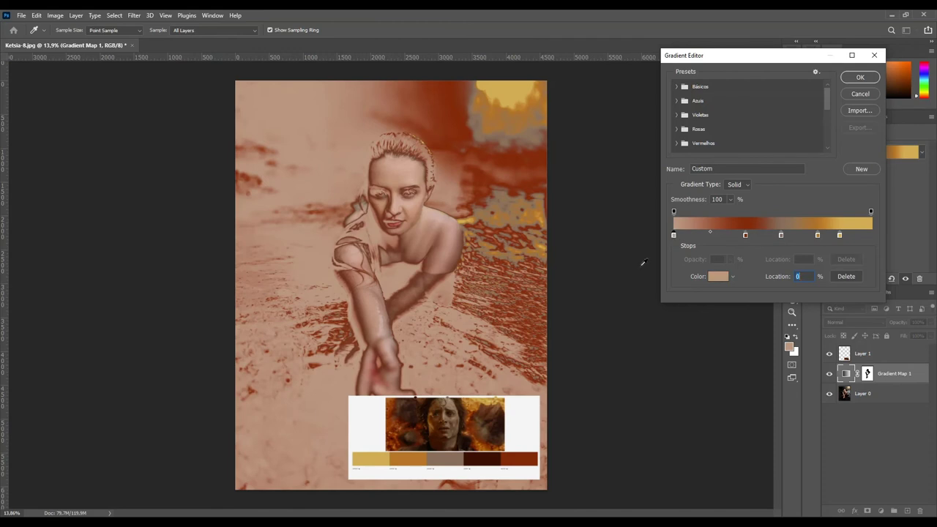
pyautogui.click(792, 254)
pyautogui.click(900, 156)
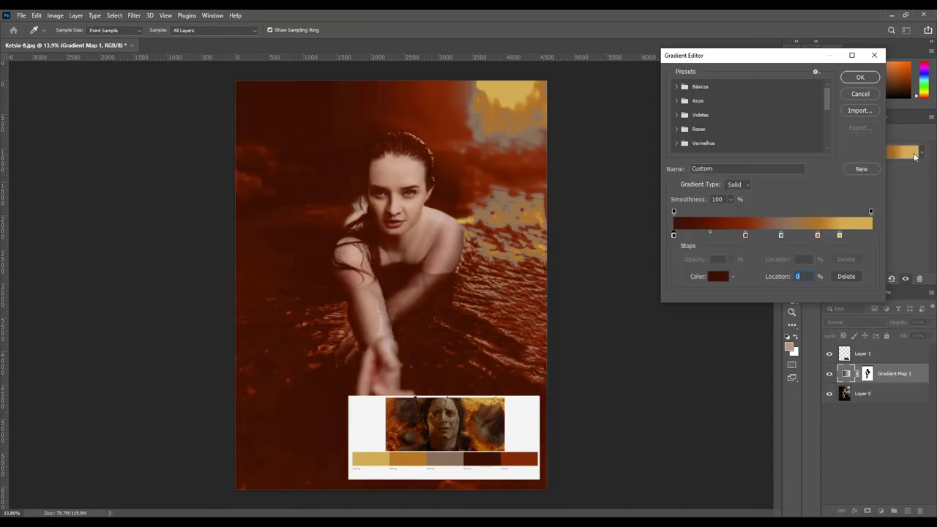
pyautogui.write('24')
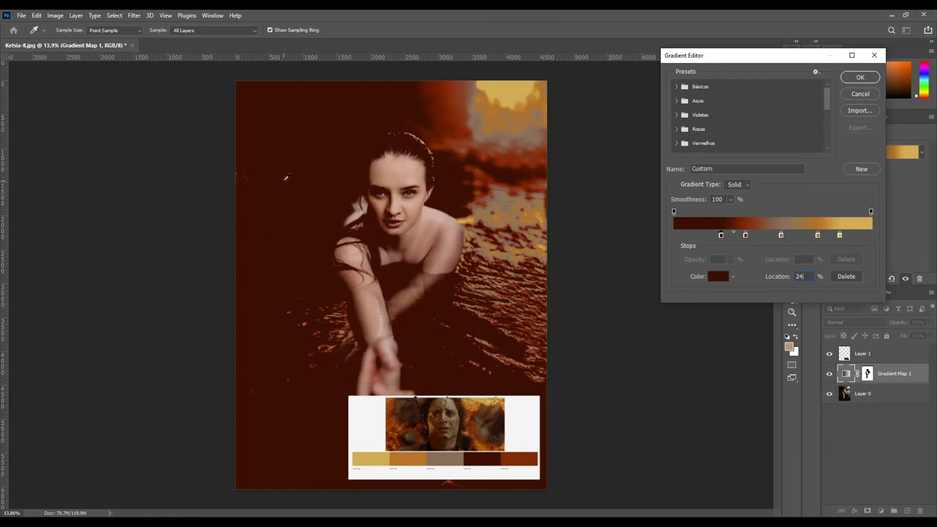
pyautogui.click(861, 78)
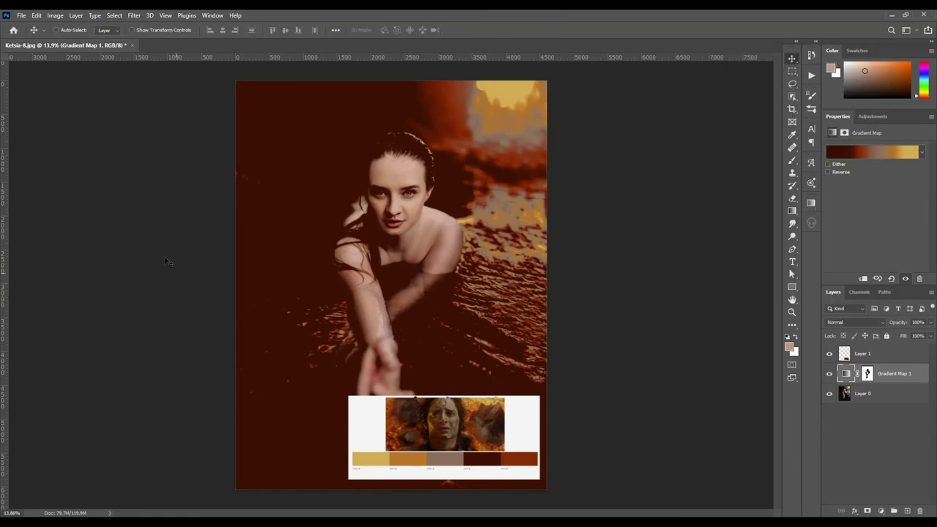
# Step: Hide Layer 1, then set Gradient Map 1 to Lighten blend mode at 65% opacity
pyautogui.click(829, 353)
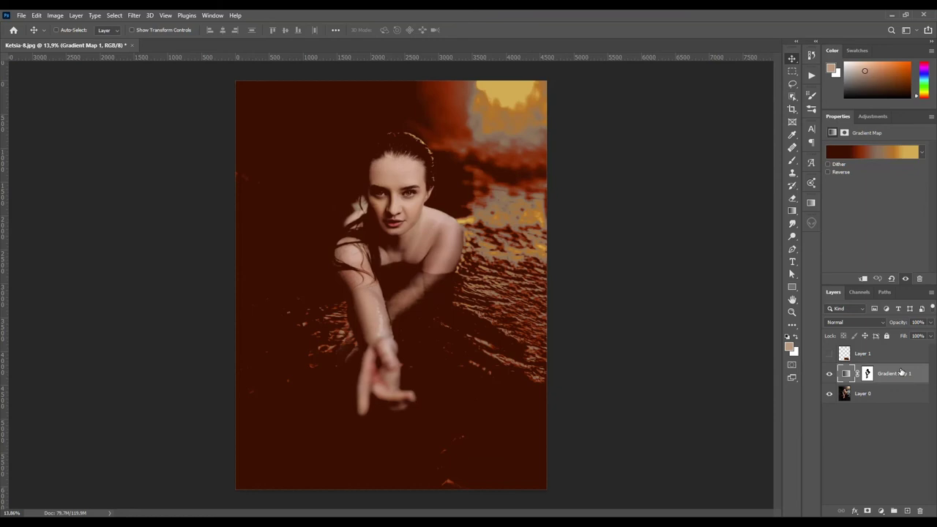
pyautogui.click(835, 322)
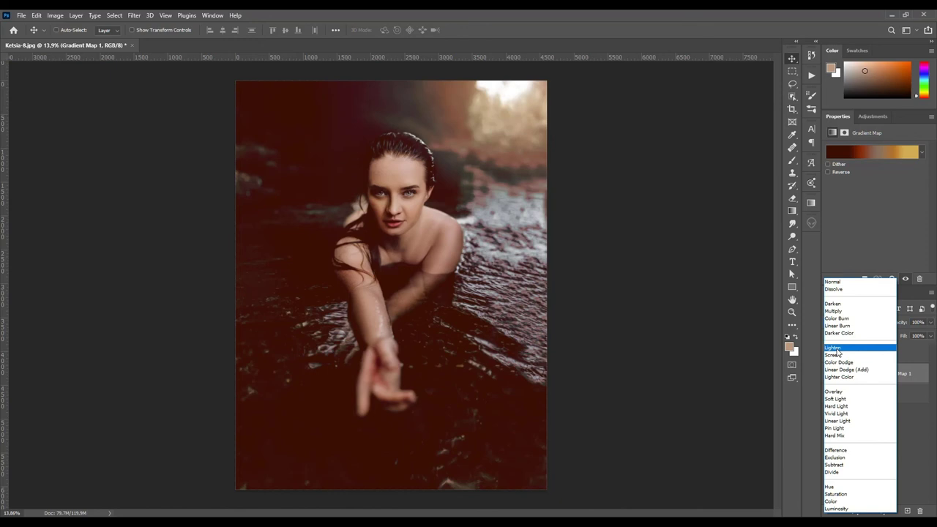
pyautogui.click(837, 353)
pyautogui.scroll(-3, 452, 288)
pyautogui.scroll(2, 396, 265)
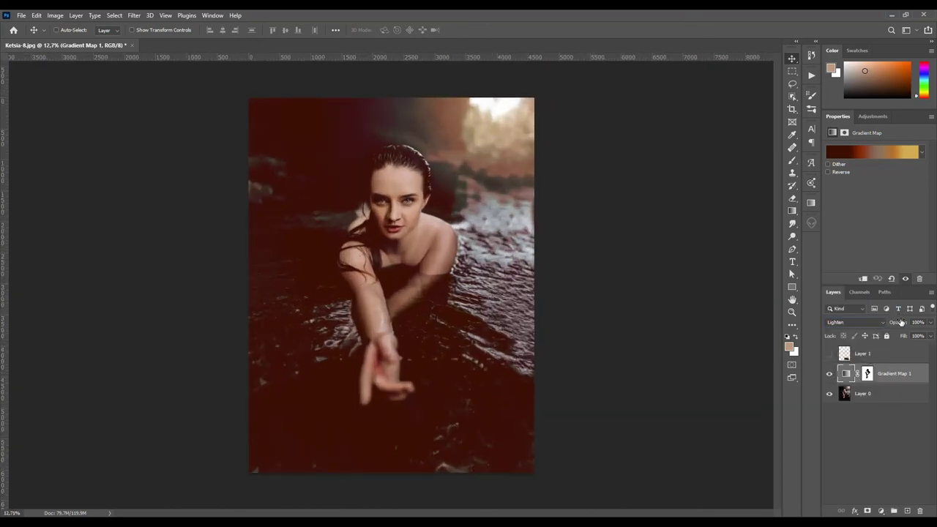
pyautogui.moveTo(904, 325); pyautogui.dragTo(888, 333)
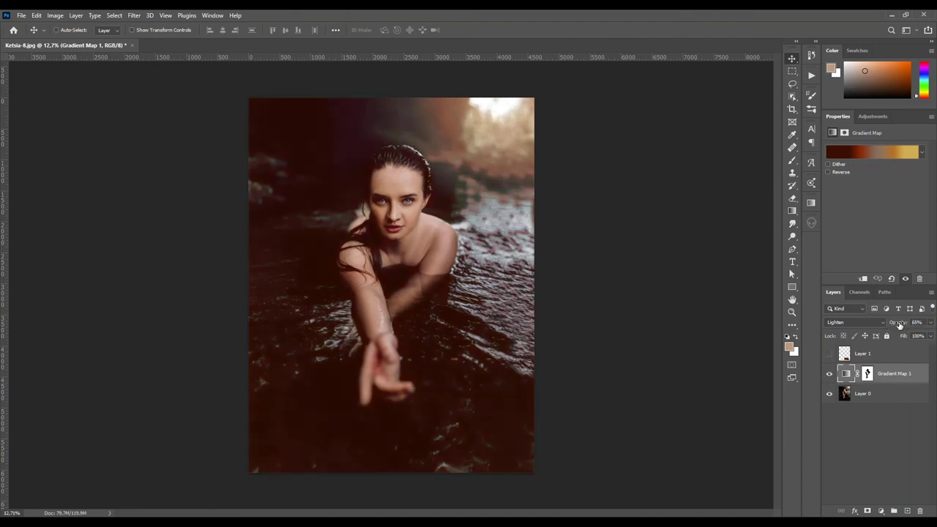
# Step: Toggle Gradient Map 1 off and on three times to compare the image with and without the grade
pyautogui.click(831, 375)
pyautogui.click(830, 375)
pyautogui.click(830, 375)
pyautogui.click(830, 375)
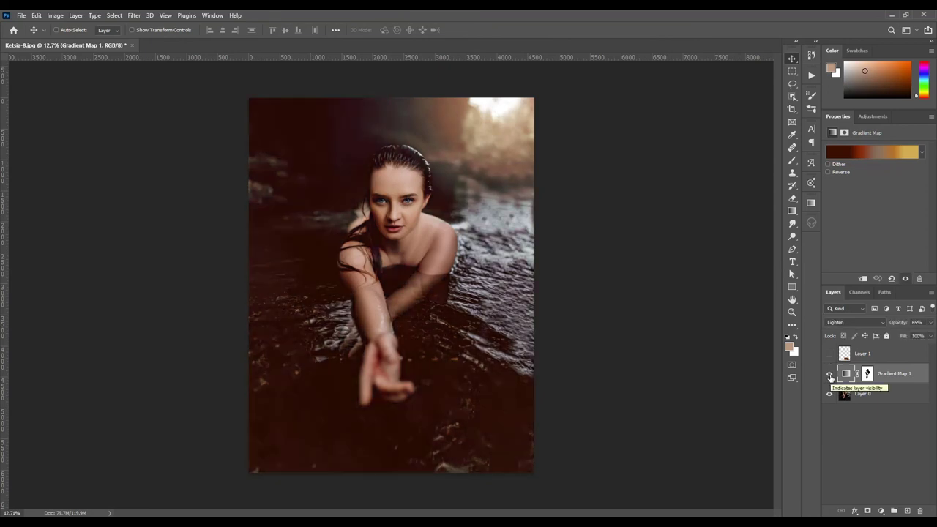
pyautogui.click(831, 375)
pyautogui.click(831, 375)
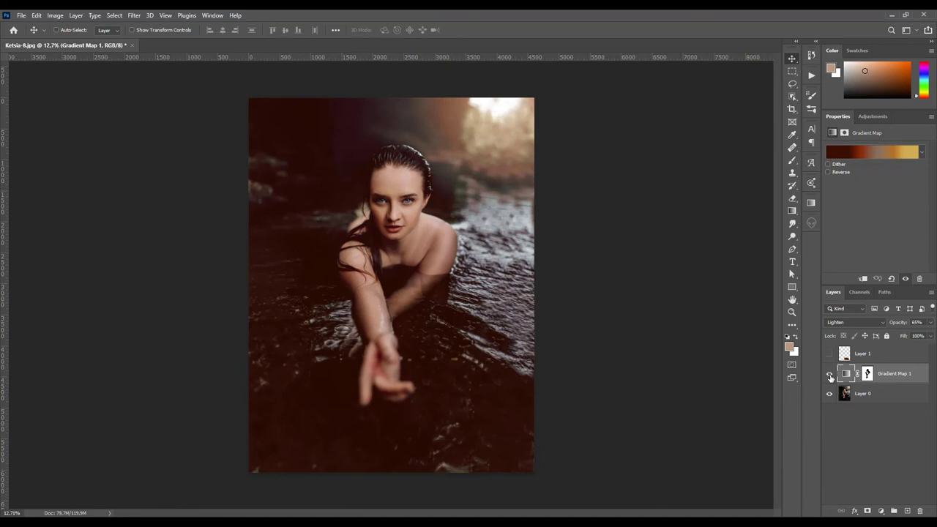
pyautogui.click(831, 375)
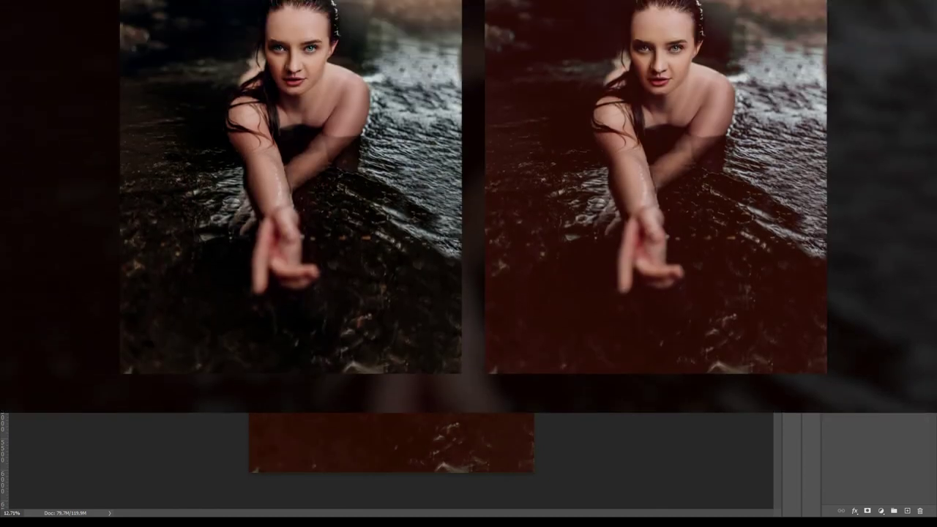